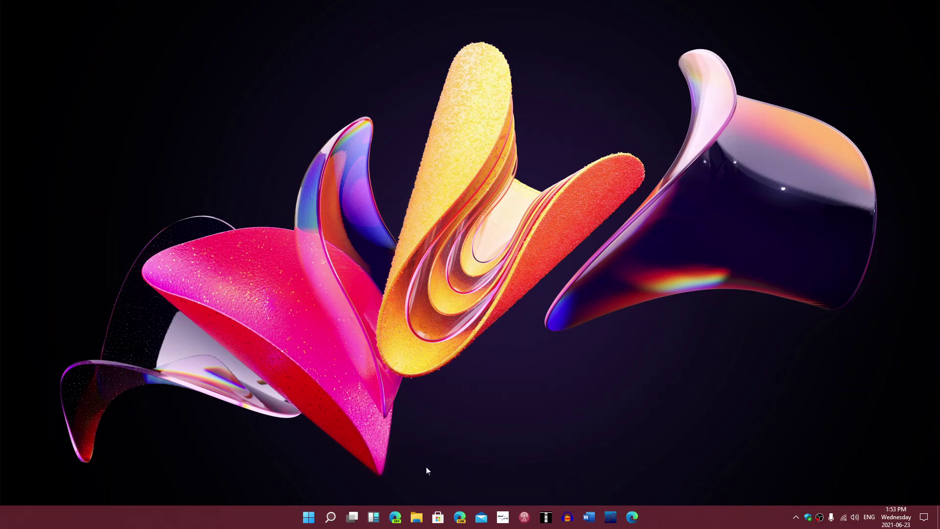
# - Search Windows for 'control' and open Control Panel from the results
pyautogui.click(333, 517)
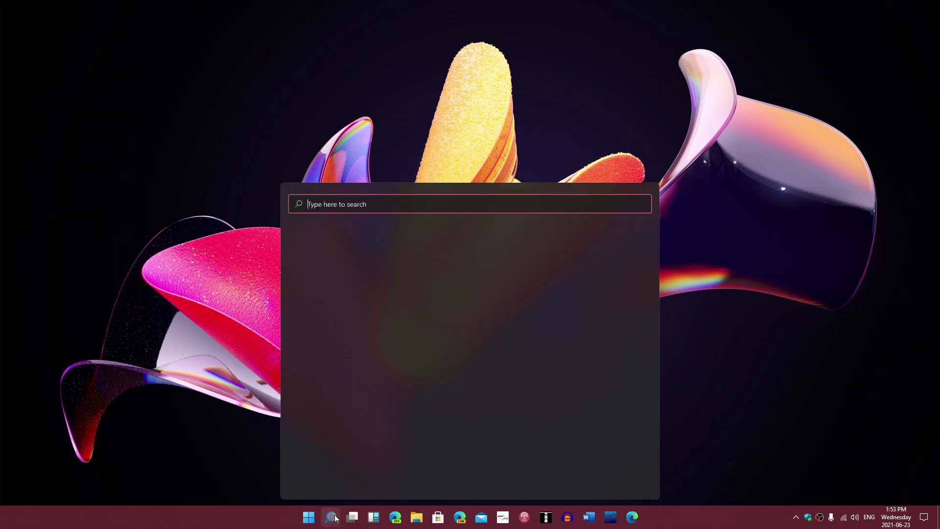
pyautogui.write('control')
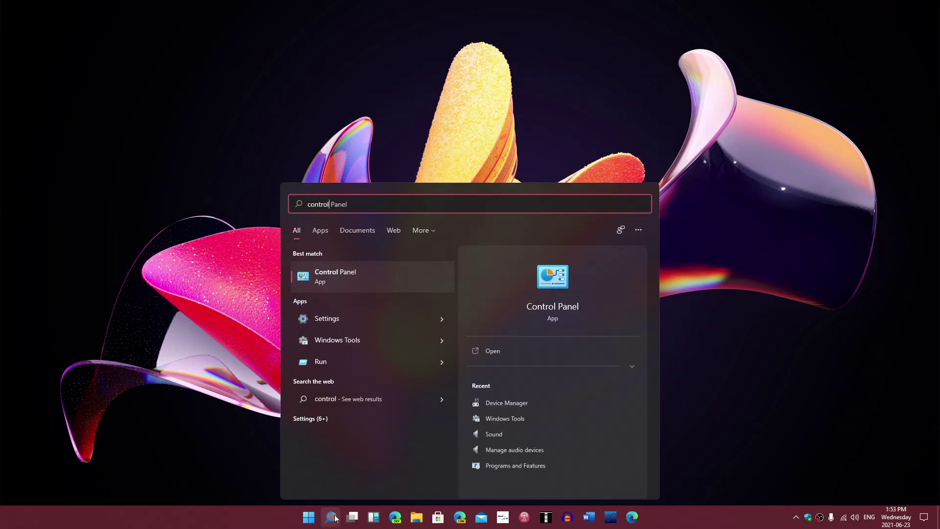
pyautogui.click(545, 302)
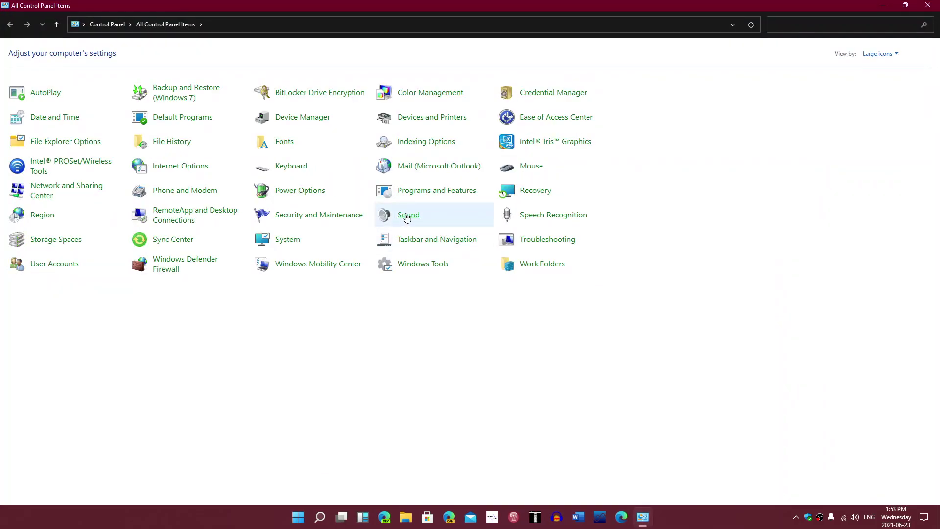
# - Open the Sound dialog's Sounds tab and preview the Asterisk sound
pyautogui.click(409, 216)
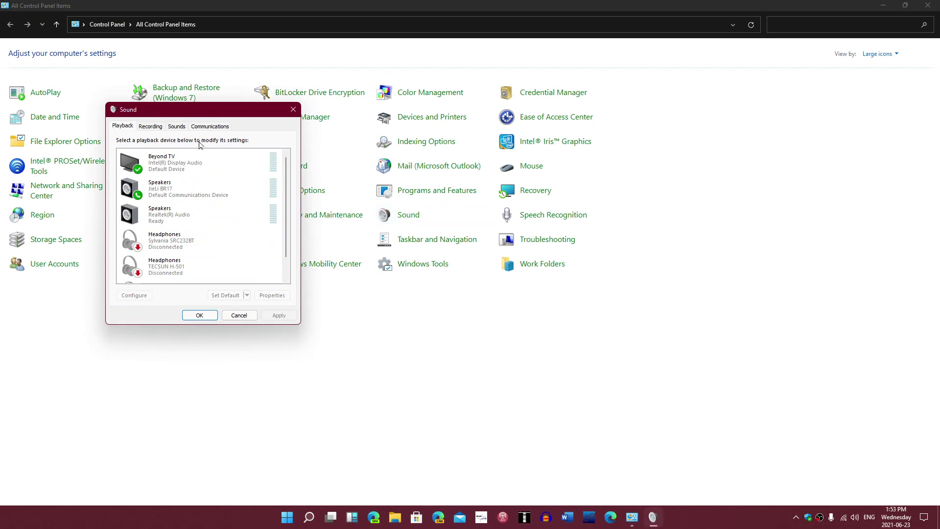
pyautogui.click(183, 128)
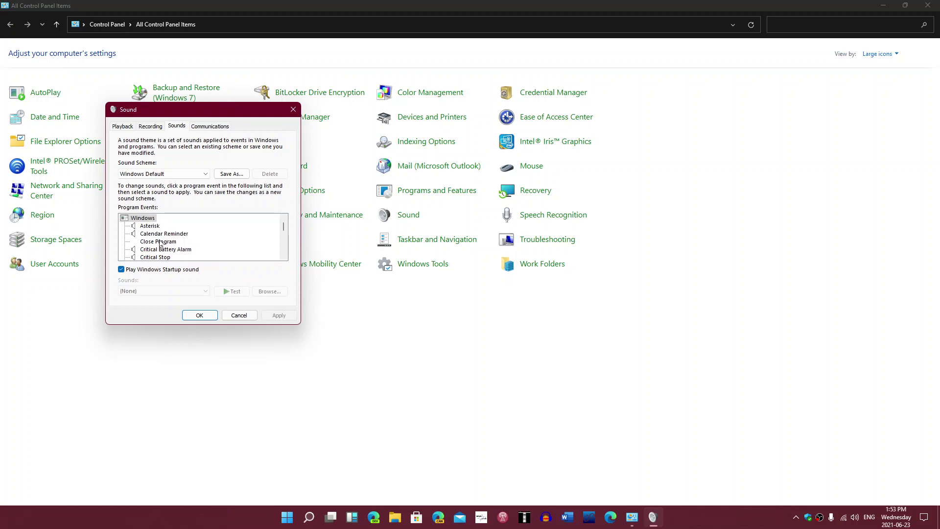
pyautogui.click(149, 226)
pyautogui.click(240, 292)
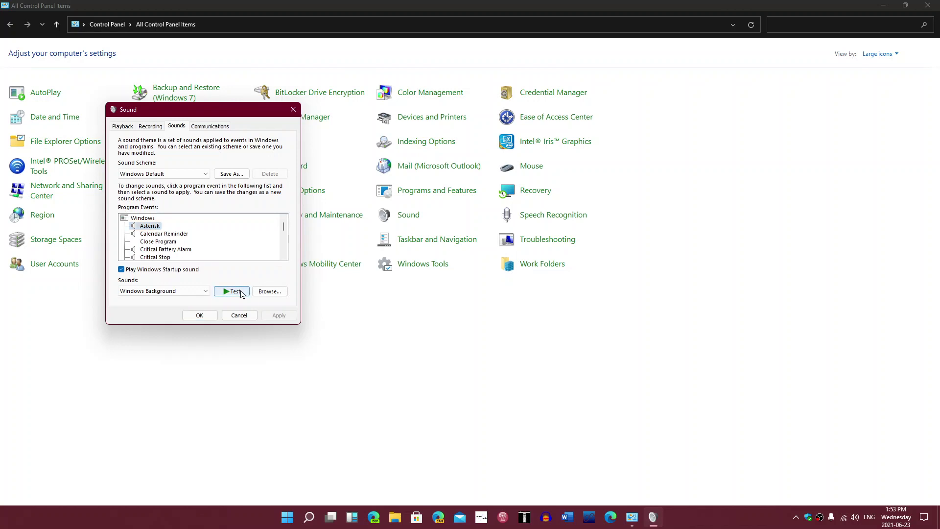
# - Preview the Calendar Reminder and Critical Stop event sounds
pyautogui.click(182, 234)
pyautogui.click(237, 293)
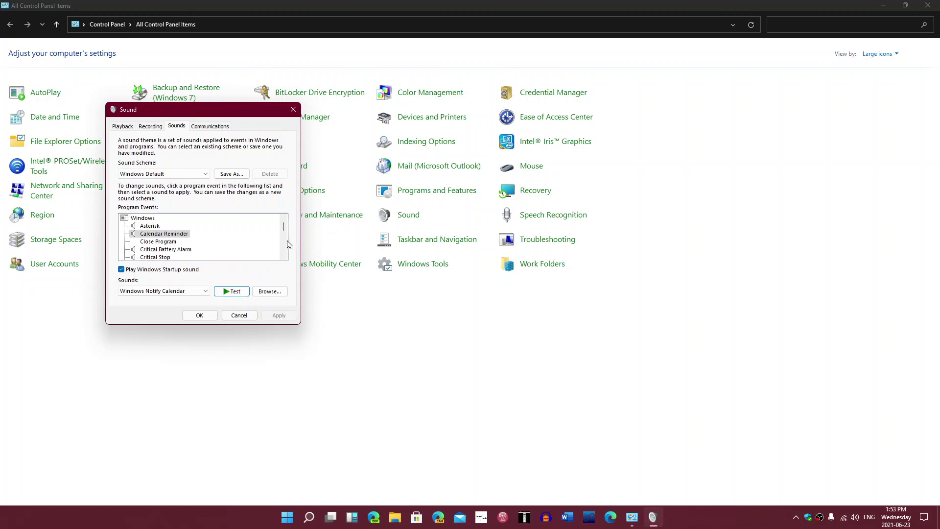
pyautogui.click(167, 257)
pyautogui.click(232, 292)
pyautogui.click(234, 292)
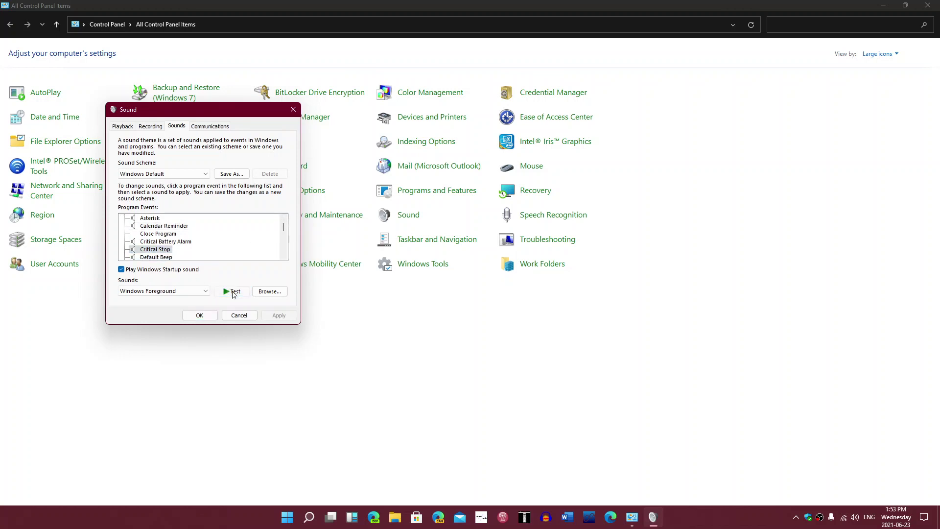
pyautogui.click(284, 249)
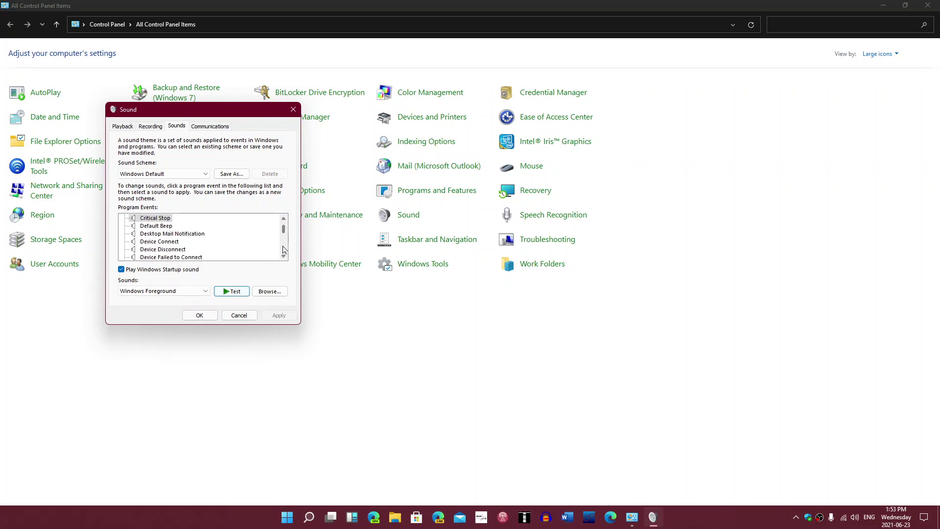
# - Preview the Device Connect, Device Disconnect and Device Failed to Connect sounds
pyautogui.click(165, 242)
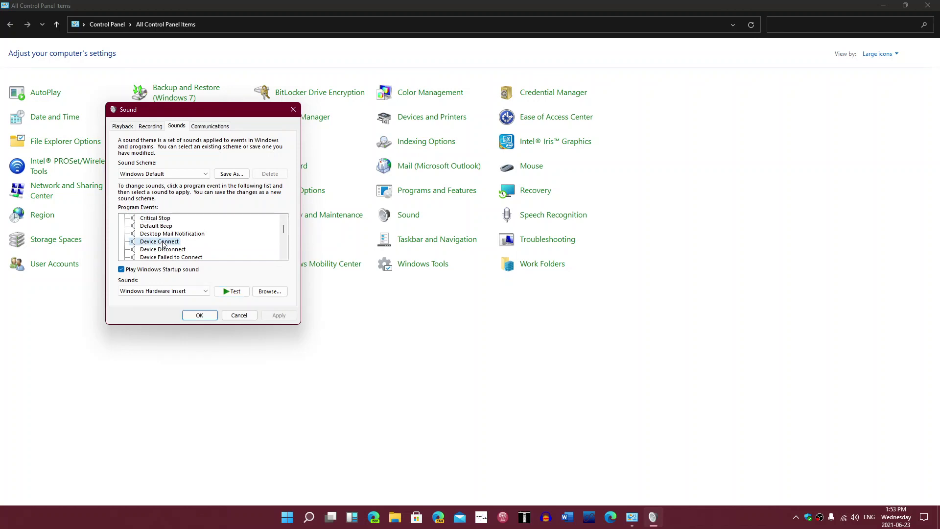
pyautogui.click(236, 291)
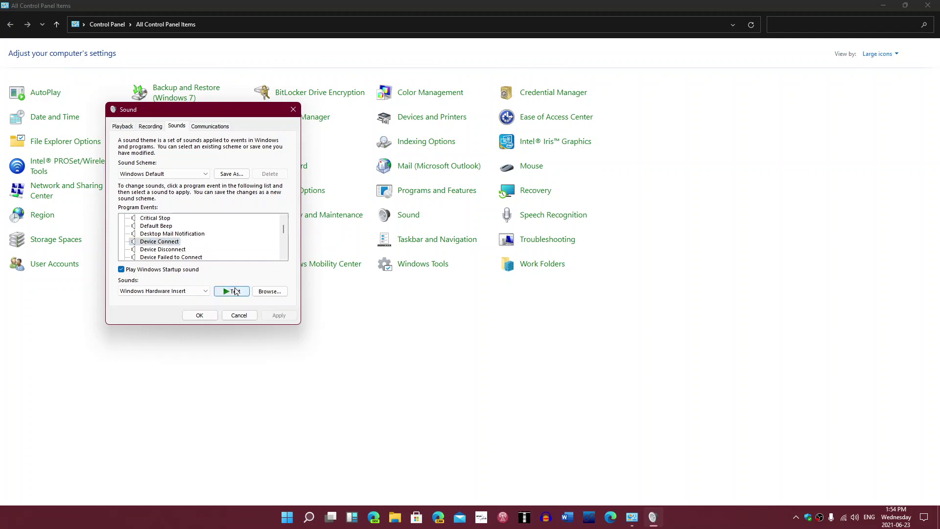
pyautogui.click(178, 250)
pyautogui.click(240, 292)
pyautogui.click(181, 258)
pyautogui.click(233, 292)
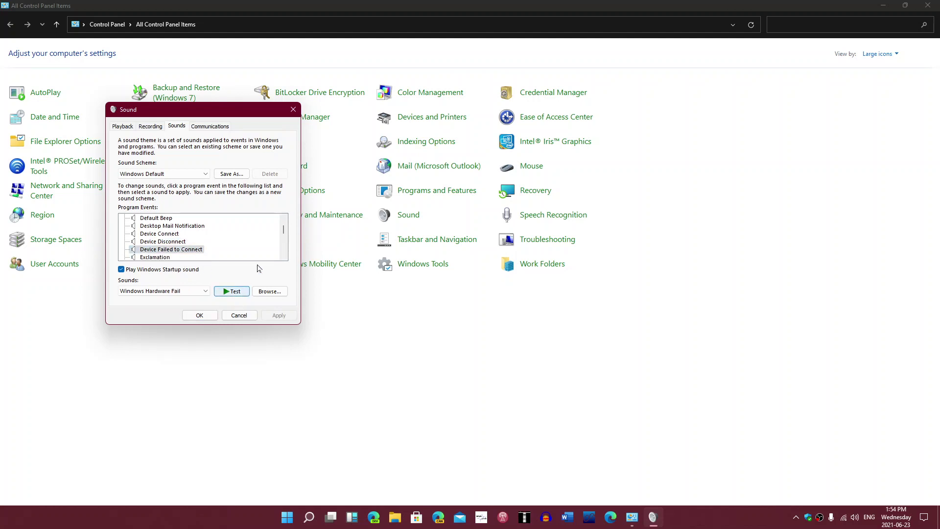
pyautogui.click(285, 255)
pyautogui.click(285, 254)
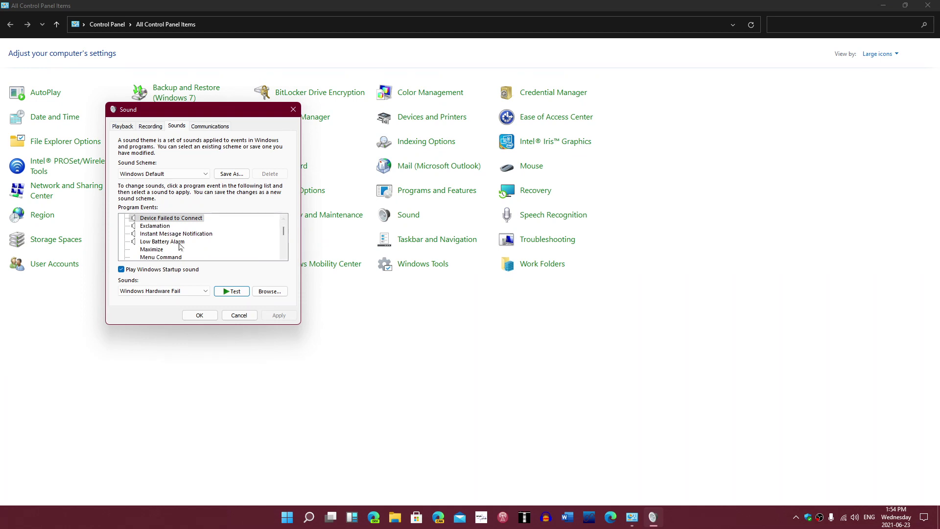
pyautogui.click(285, 253)
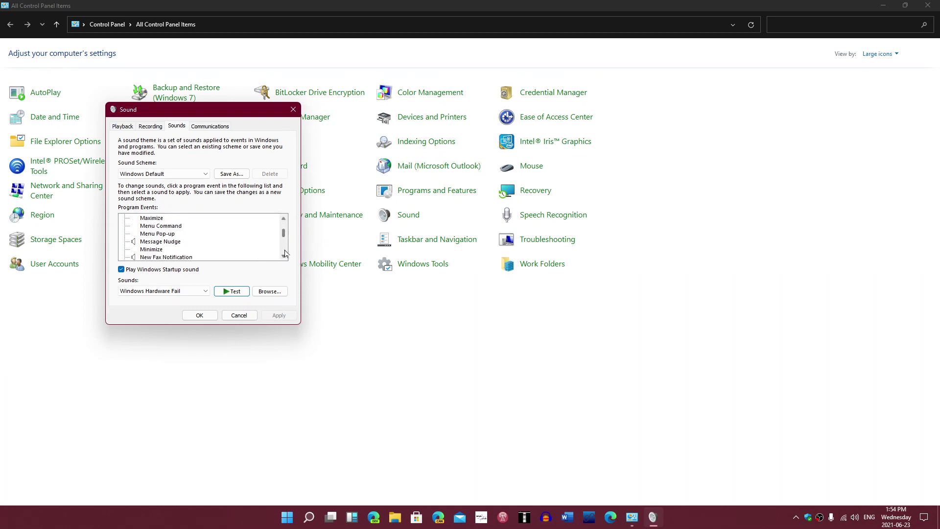
pyautogui.click(285, 254)
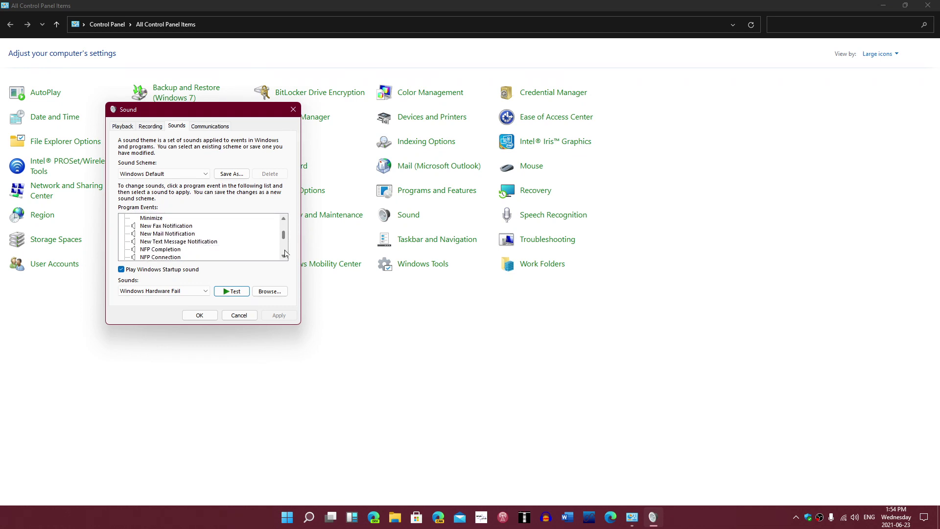
pyautogui.click(285, 254)
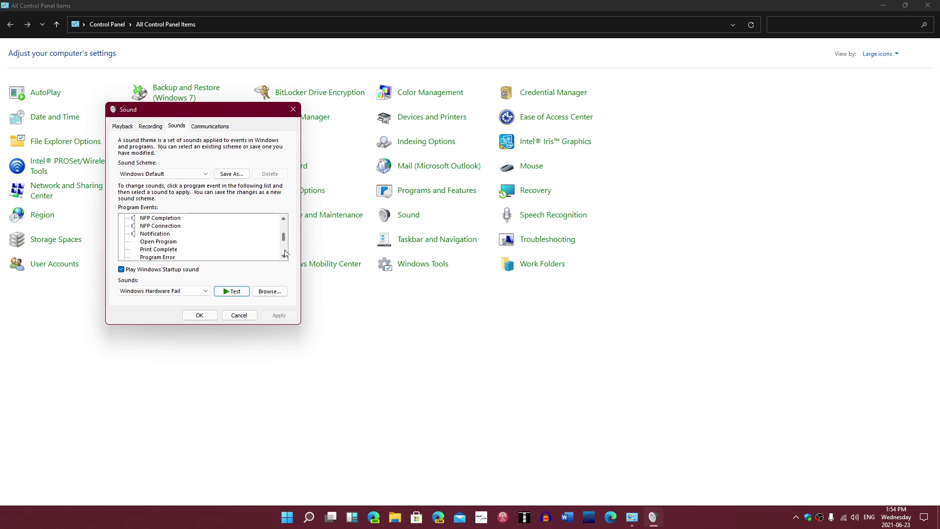
# - Preview the System Notification event sound
pyautogui.click(285, 255)
pyautogui.click(285, 254)
pyautogui.click(285, 254)
pyautogui.click(285, 254)
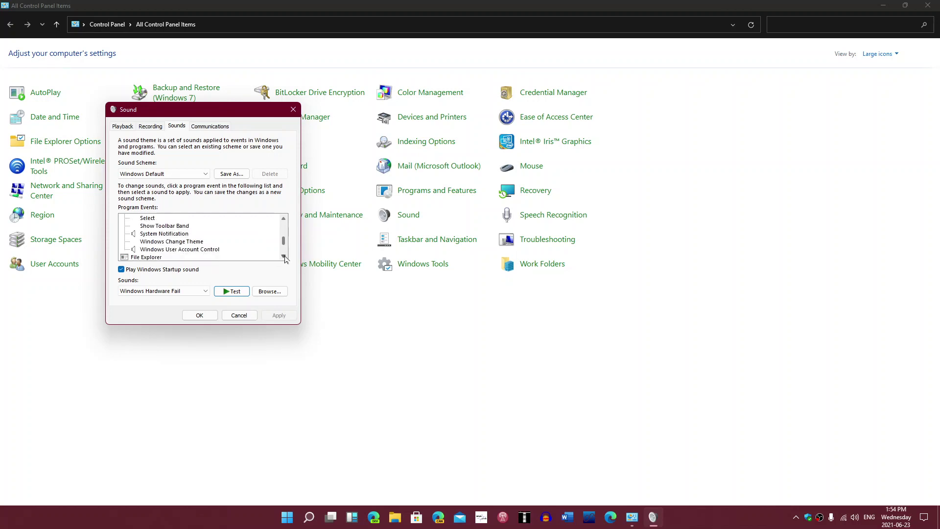
pyautogui.click(175, 234)
pyautogui.click(234, 292)
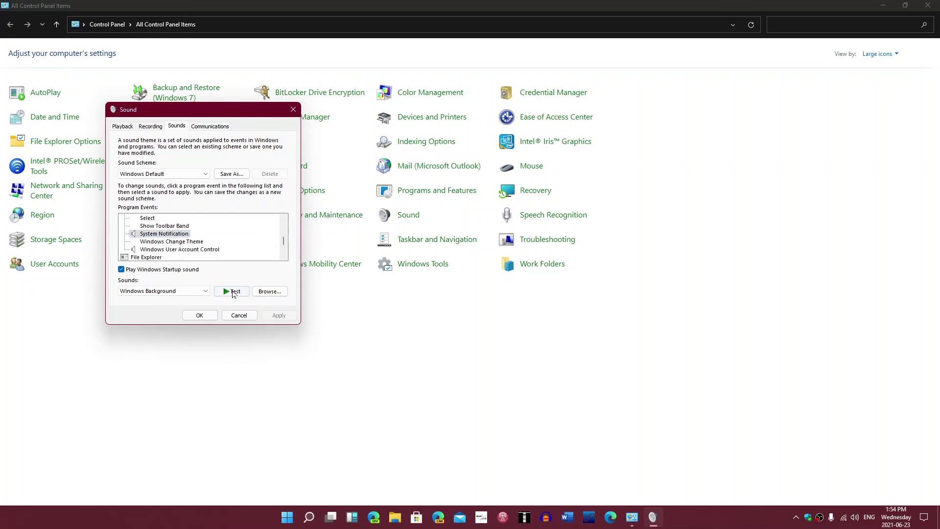
# - Preview the Windows Speech Recognition On and Off sounds
pyautogui.click(284, 256)
pyautogui.click(285, 256)
pyautogui.click(284, 257)
pyautogui.scroll(-4, 285, 259)
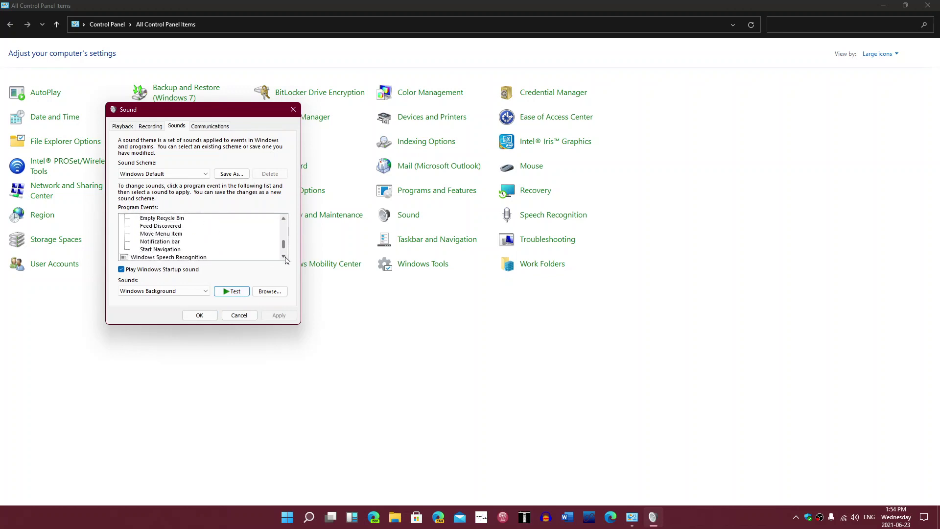
pyautogui.click(283, 221)
pyautogui.click(284, 222)
pyautogui.click(284, 221)
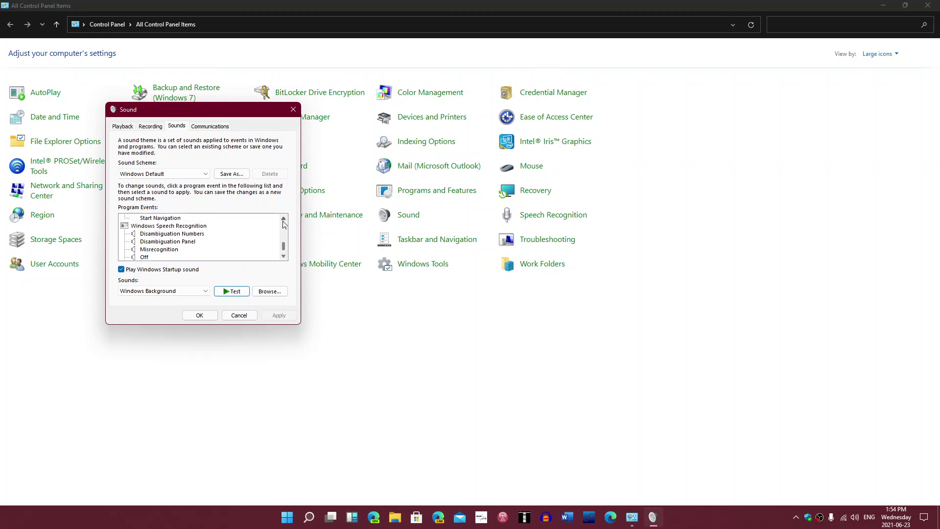
pyautogui.click(283, 258)
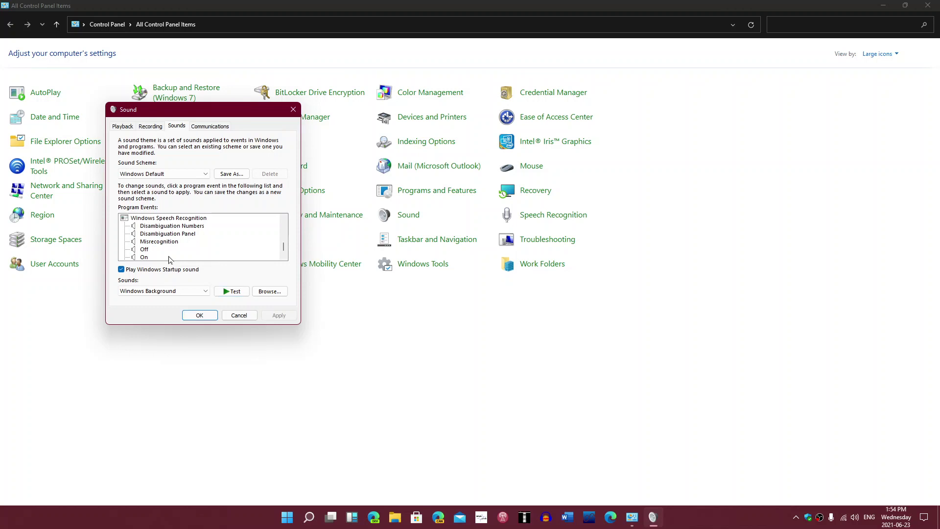
pyautogui.click(146, 258)
pyautogui.click(231, 292)
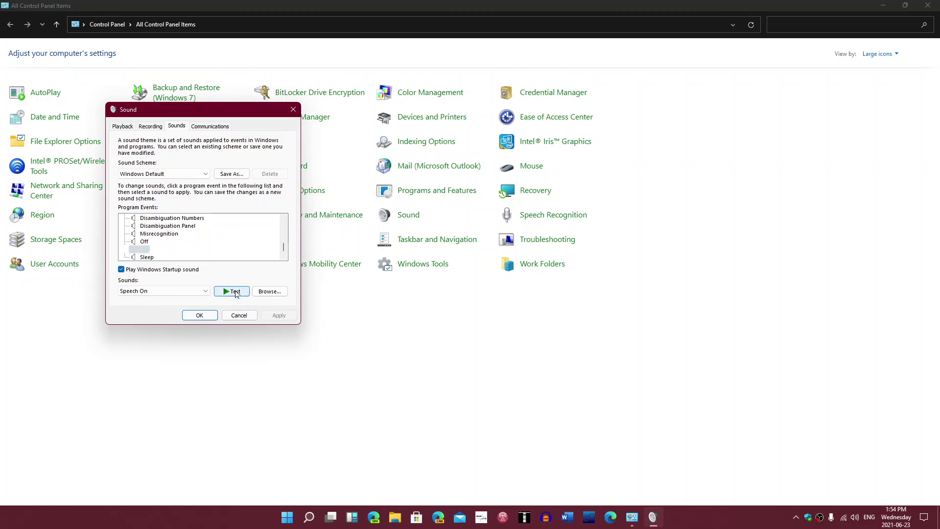
pyautogui.click(147, 242)
pyautogui.click(232, 292)
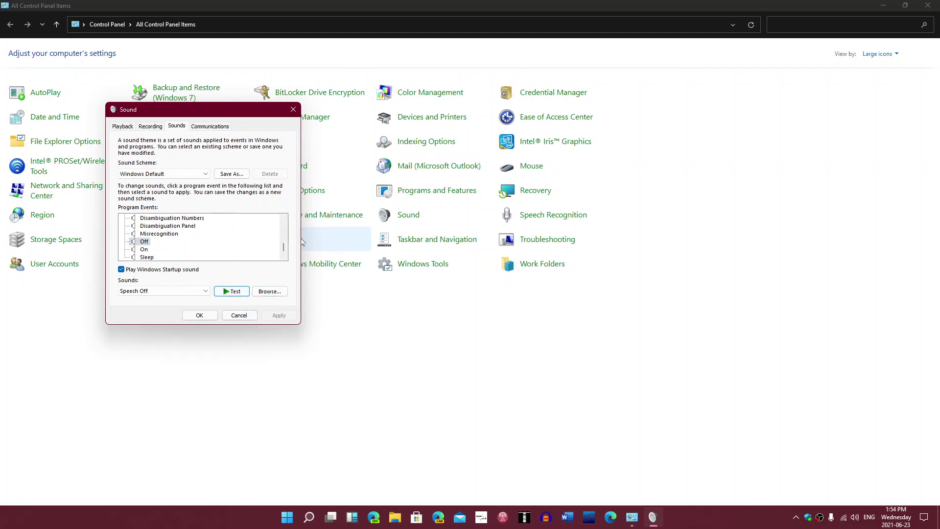
pyautogui.moveTo(283, 248); pyautogui.dragTo(281, 221)
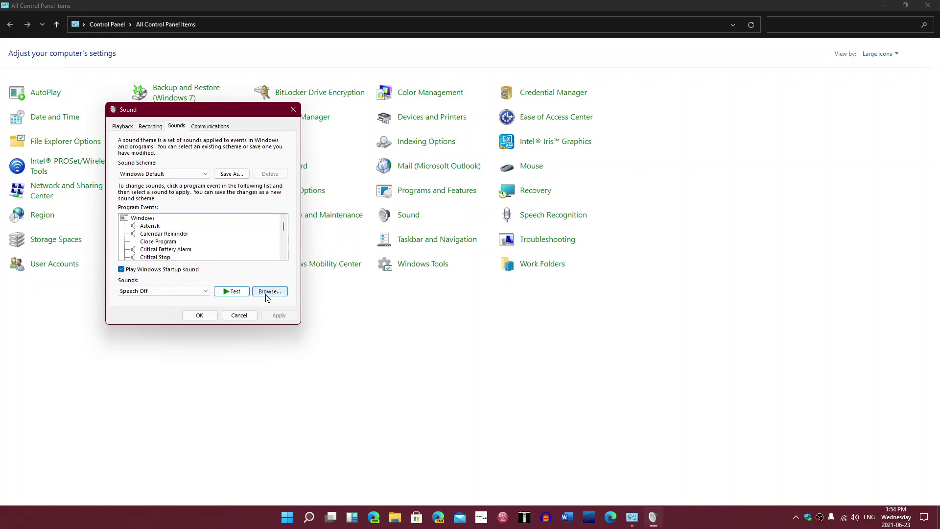
# - Cancel the Sound dialog without saving and close Control Panel
pyautogui.click(239, 316)
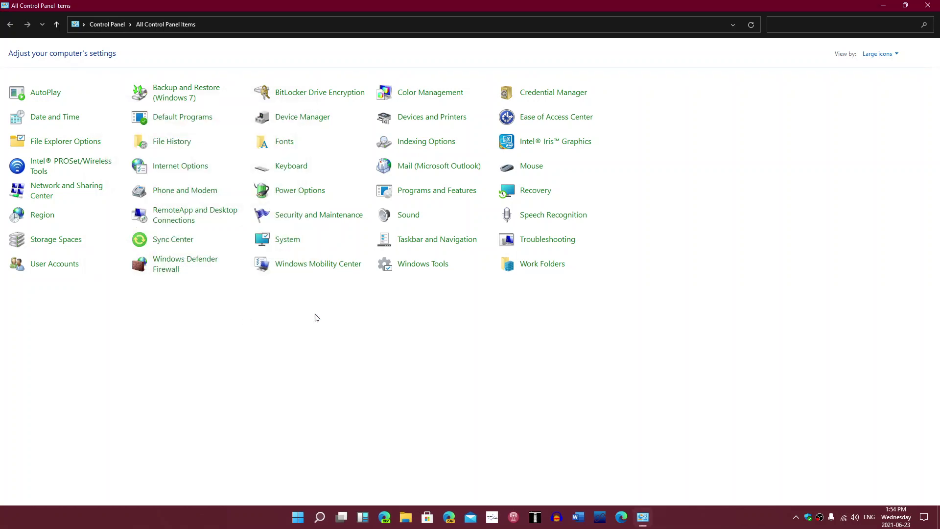
pyautogui.click(927, 5)
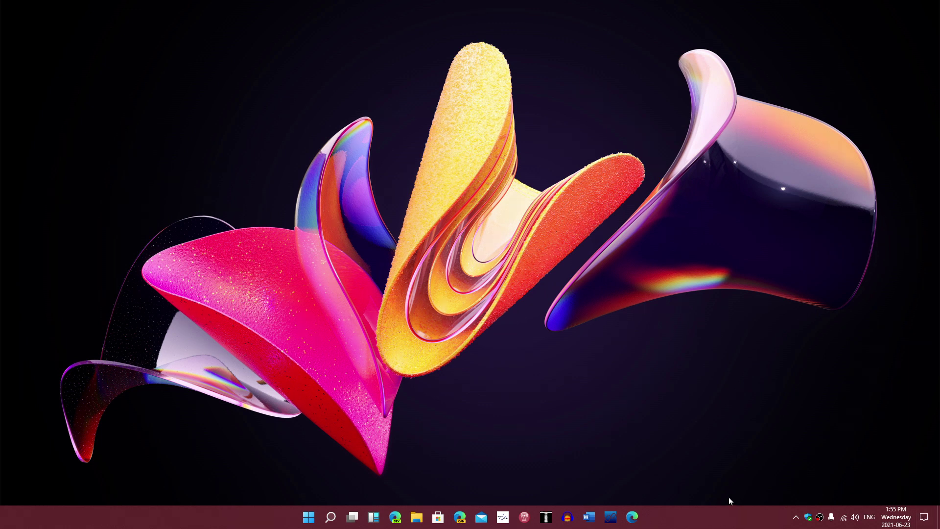
# - Open the Settings app through All settings in the quick settings panel
pyautogui.click(924, 517)
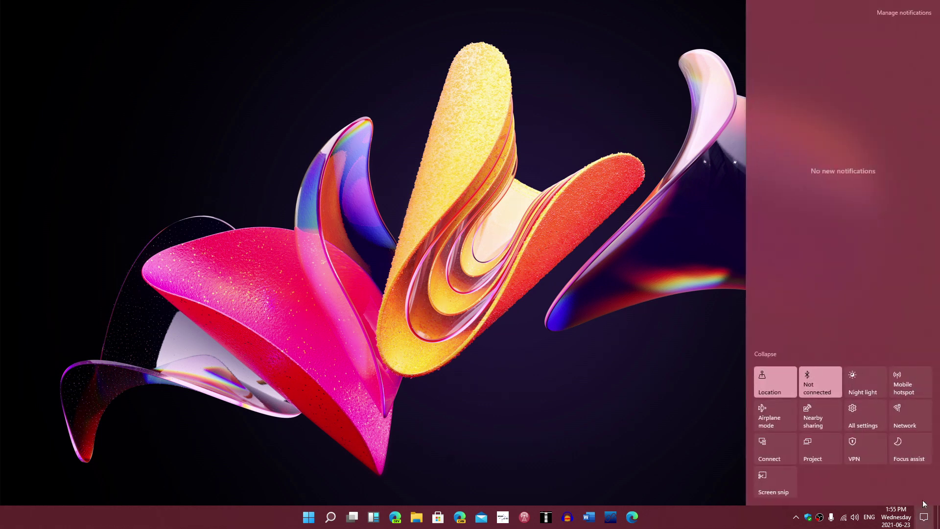
pyautogui.click(863, 416)
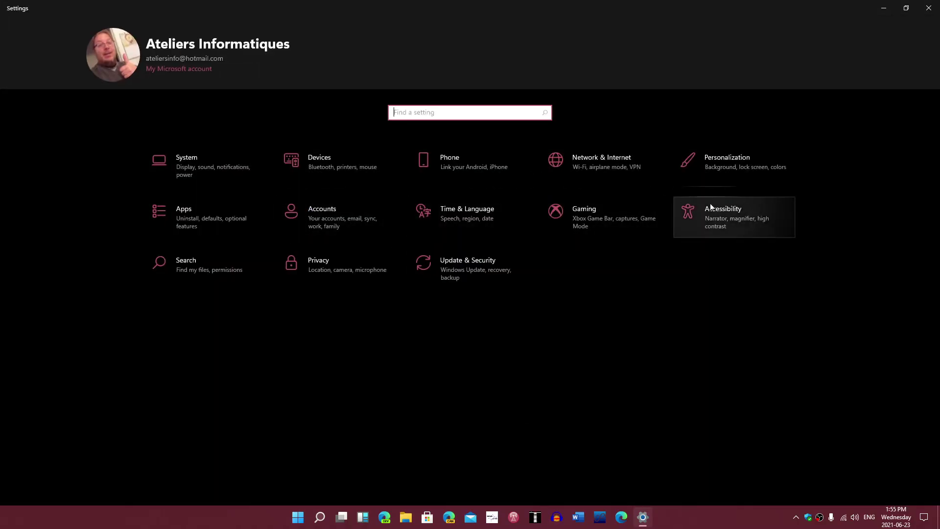
# - Set the blue bloom picture as the desktop background and minimize Settings to view it
pyautogui.click(713, 163)
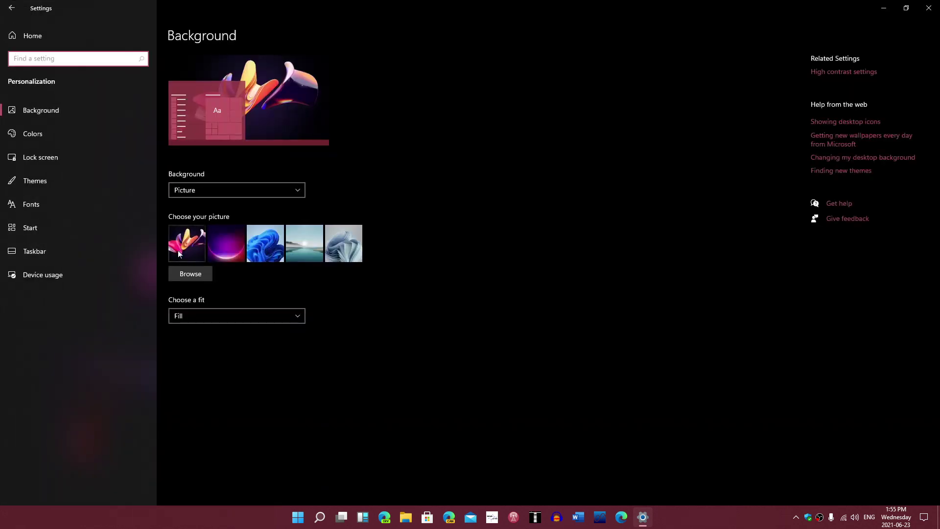
pyautogui.click(263, 248)
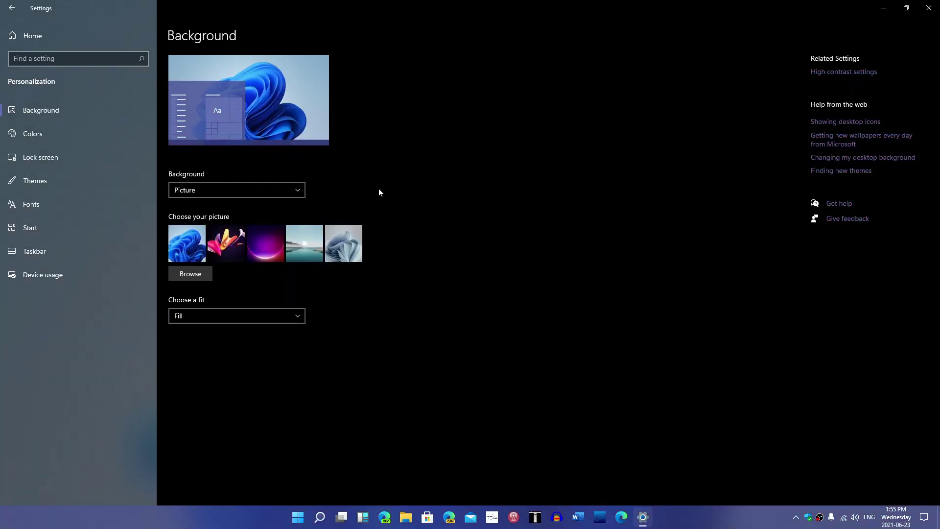
pyautogui.click(883, 7)
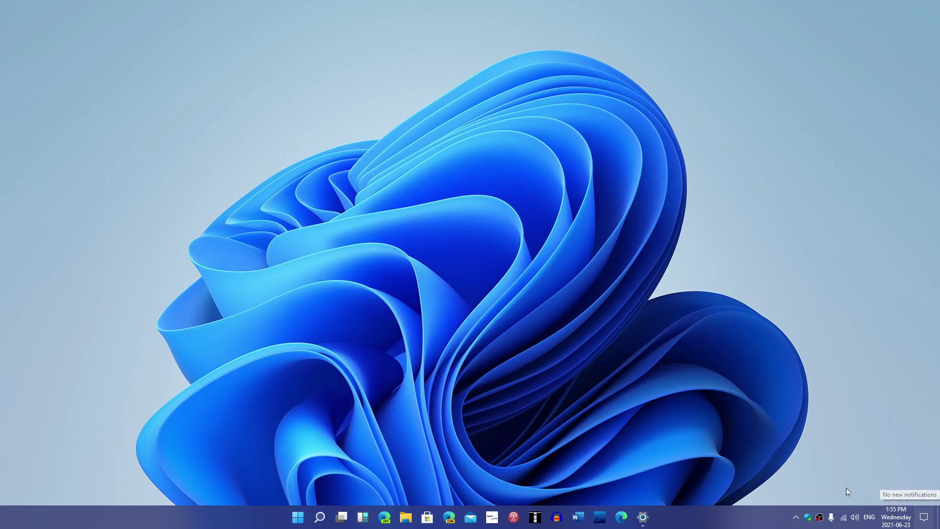
# - Change the desktop background to the lake picture and view it on the desktop
pyautogui.click(642, 518)
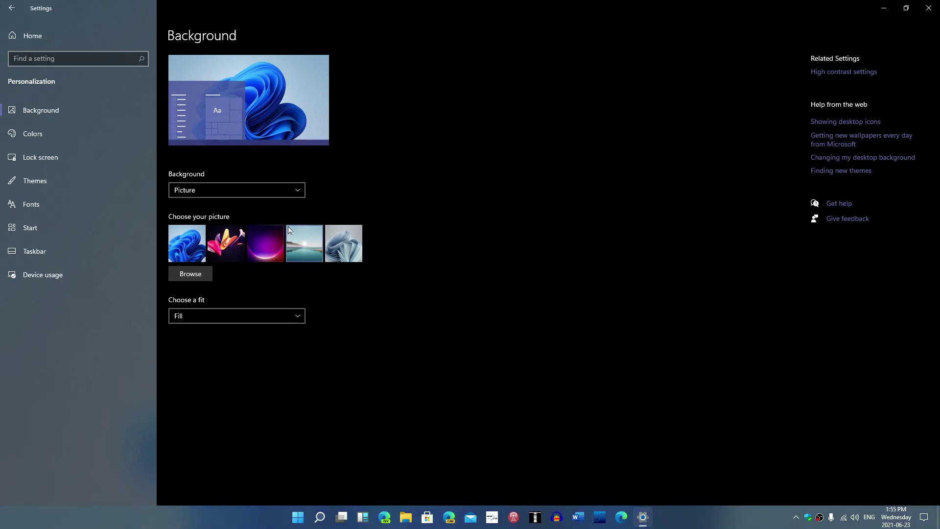
pyautogui.click(300, 242)
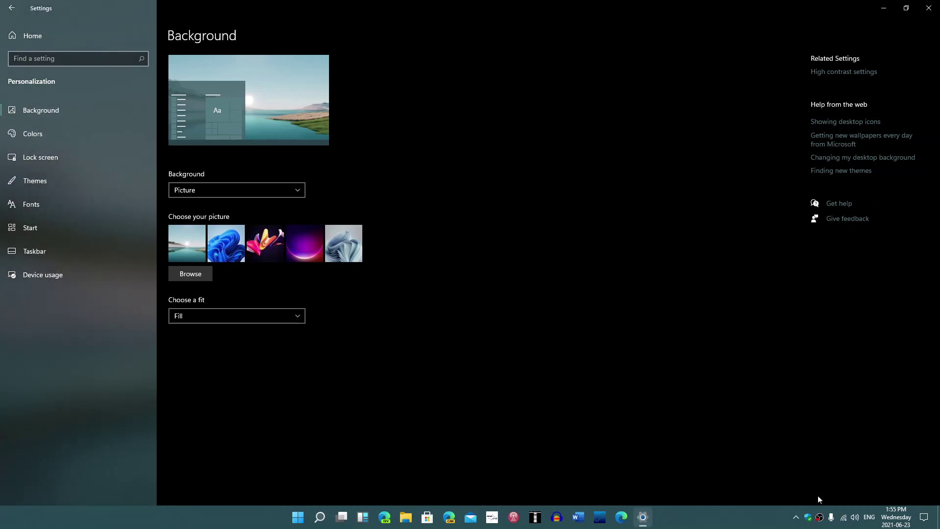
pyautogui.click(884, 8)
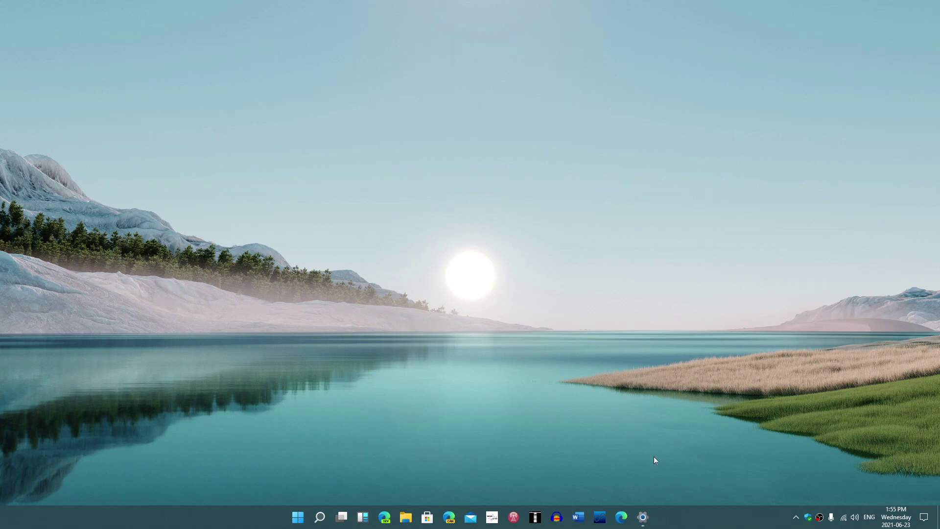
pyautogui.click(643, 517)
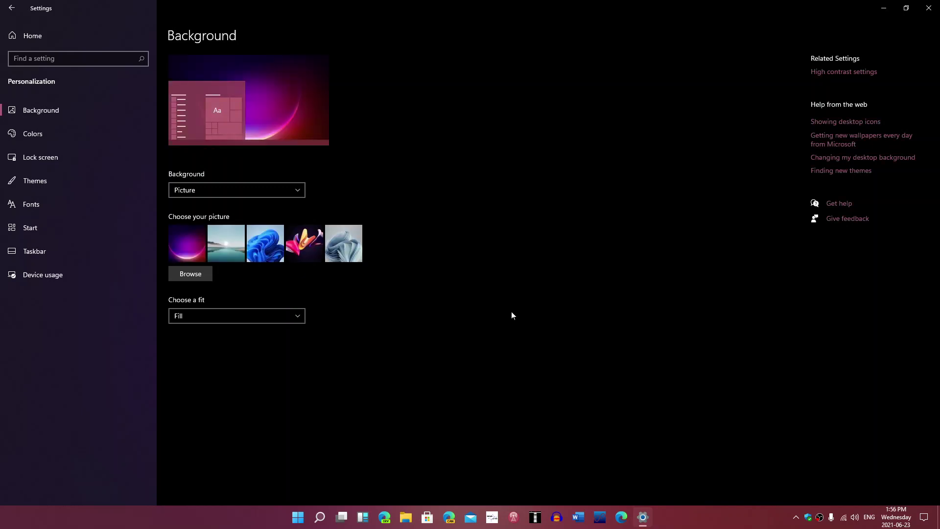
# - Close Settings and open the notifications and quick settings panel
pyautogui.click(929, 8)
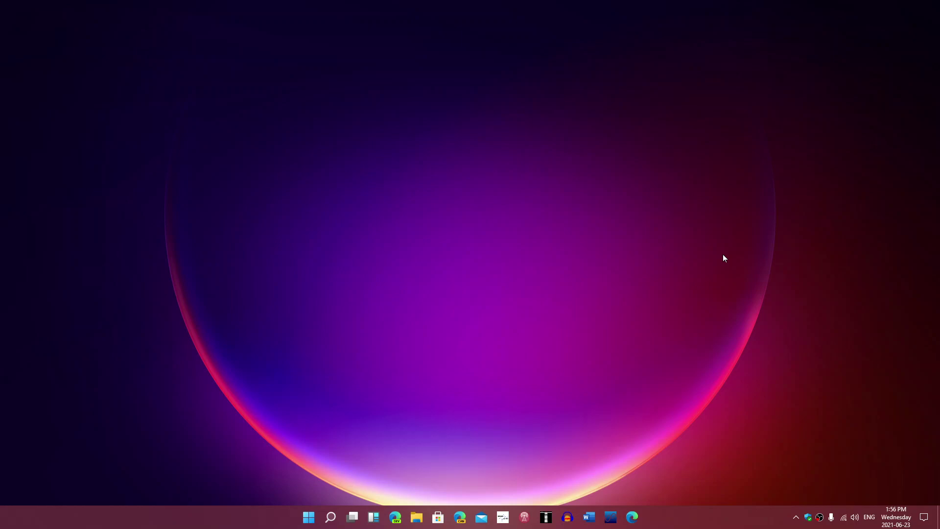
pyautogui.click(922, 517)
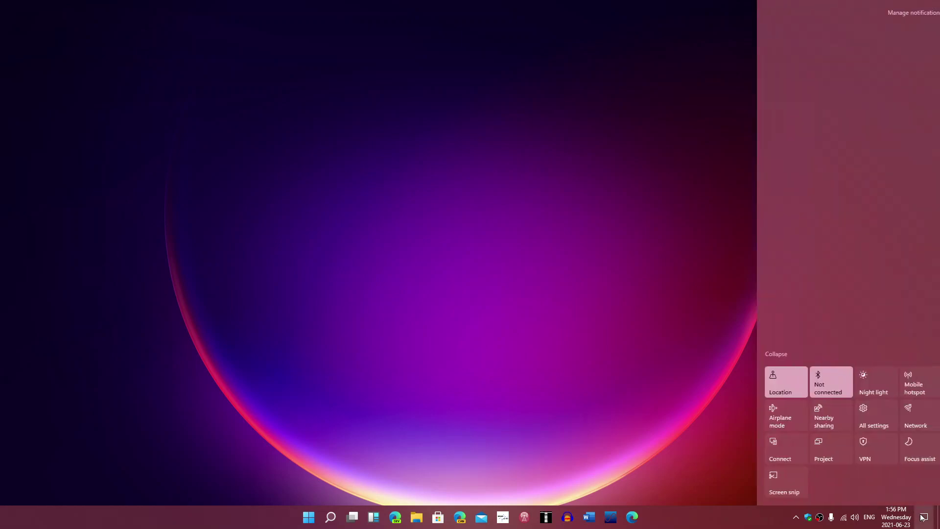
# - Open the full Settings app and go to Personalization
pyautogui.click(858, 416)
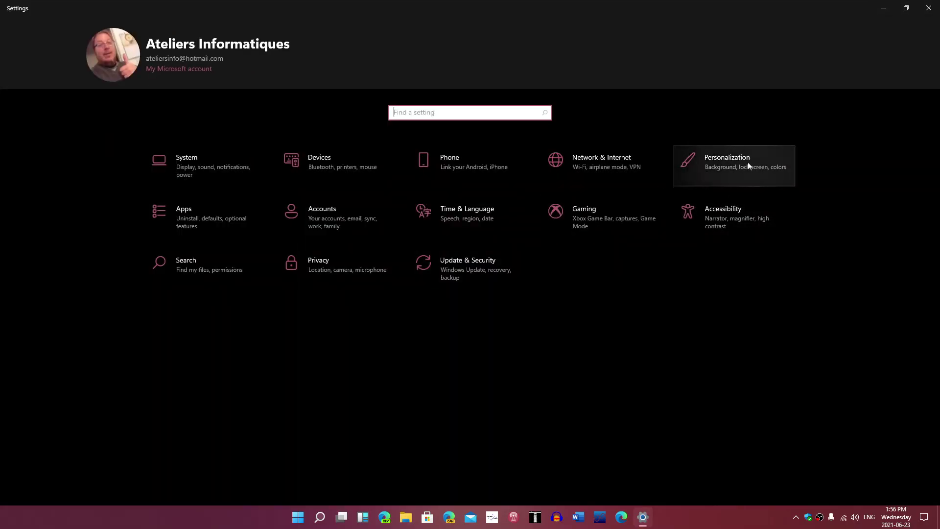
pyautogui.click(748, 163)
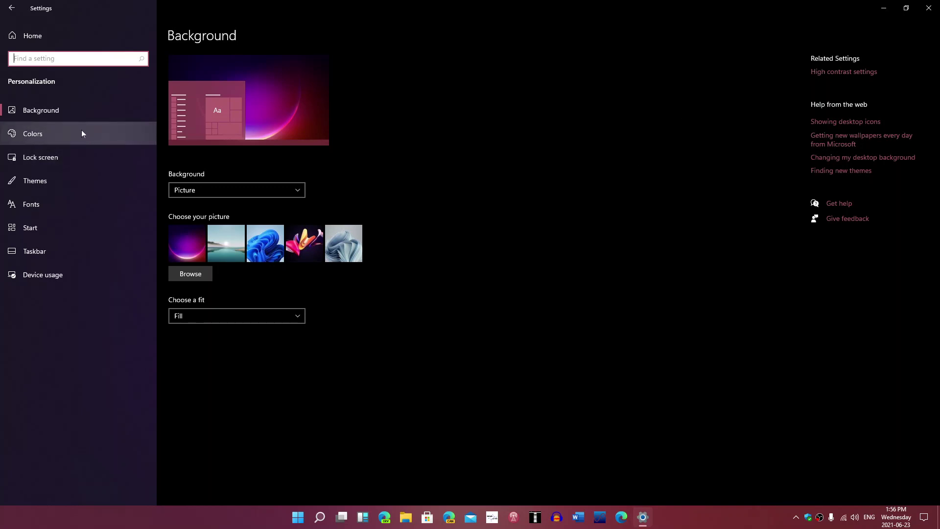
# - Apply the Windows (dark) theme and check the dark blue desktop
pyautogui.click(149, 181)
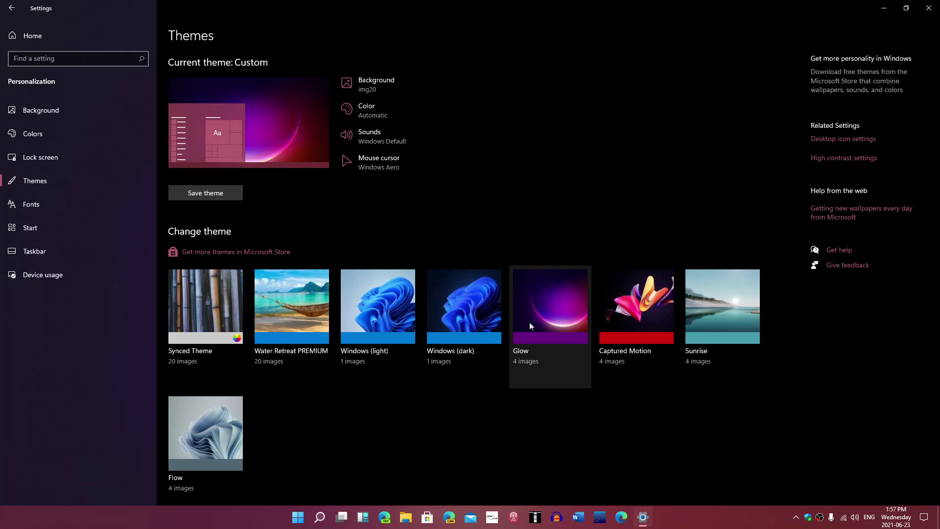
pyautogui.click(462, 319)
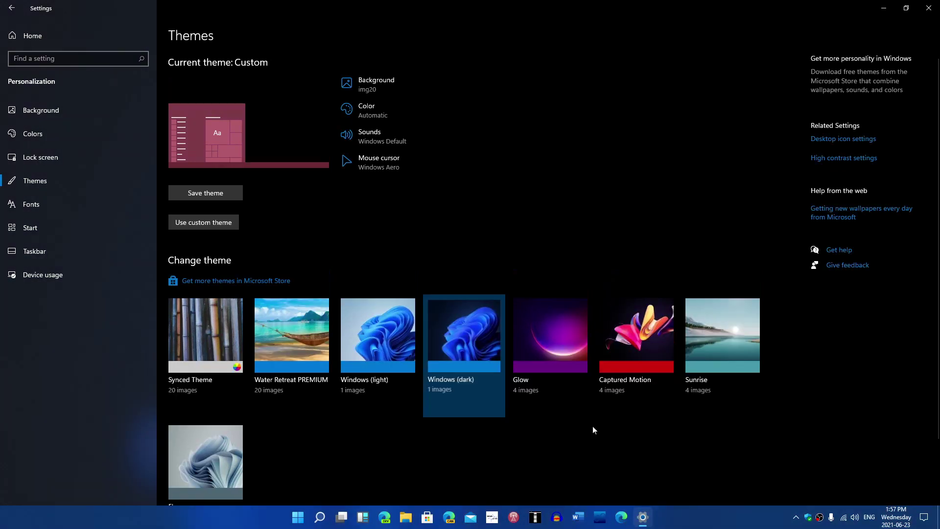
pyautogui.click(884, 8)
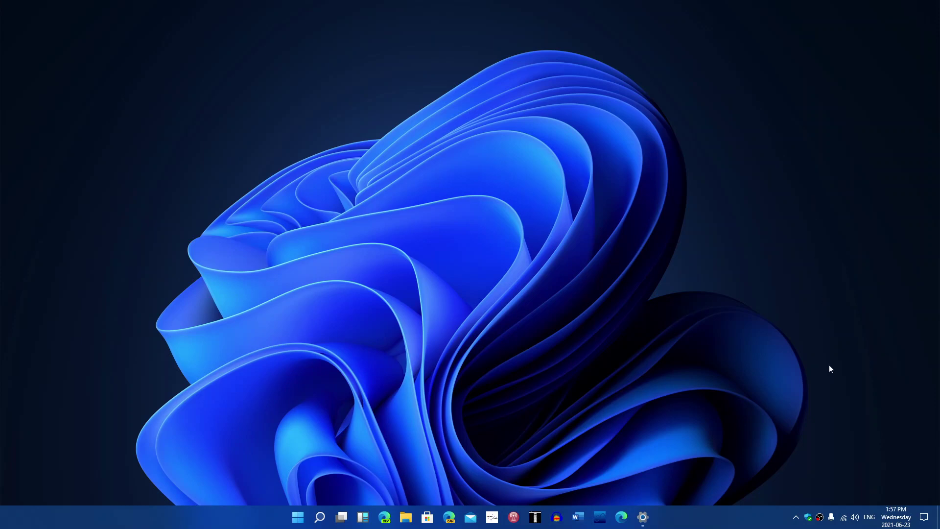
pyautogui.click(643, 516)
# - Apply the Glow theme, then cycle the desktop background three times to the green glow wallpaper
pyautogui.click(541, 300)
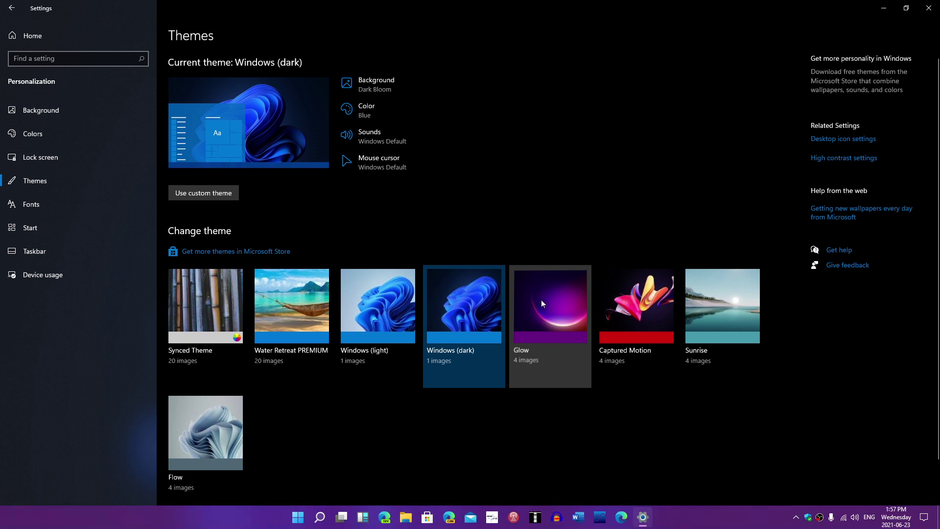
pyautogui.click(886, 9)
pyautogui.rightClick(584, 222)
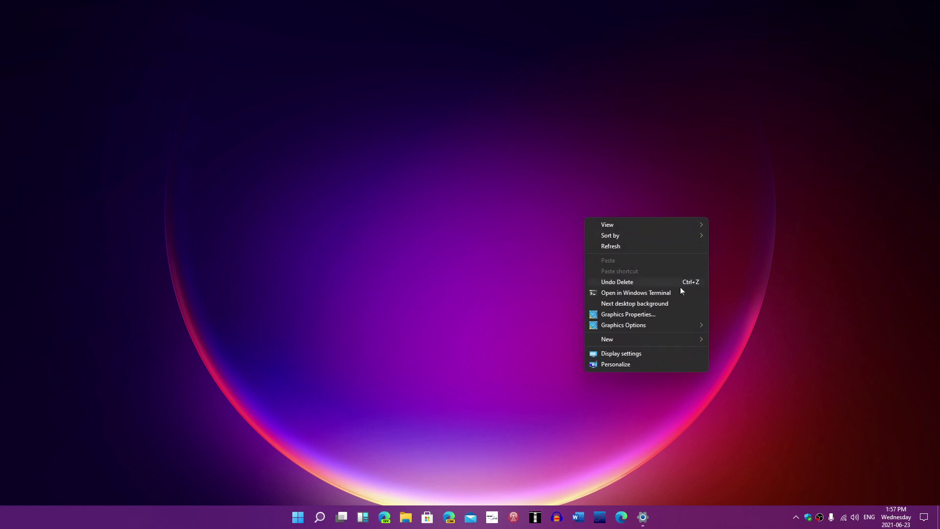
pyautogui.click(665, 304)
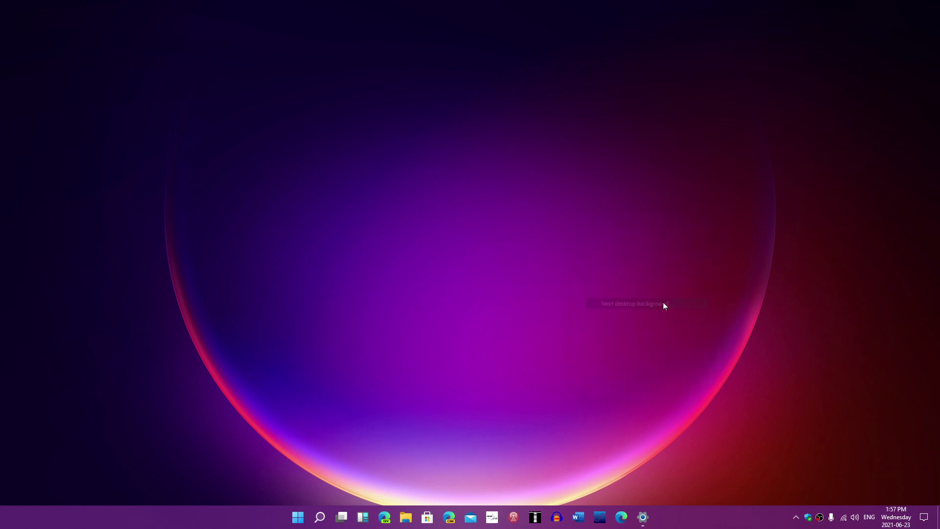
pyautogui.rightClick(665, 305)
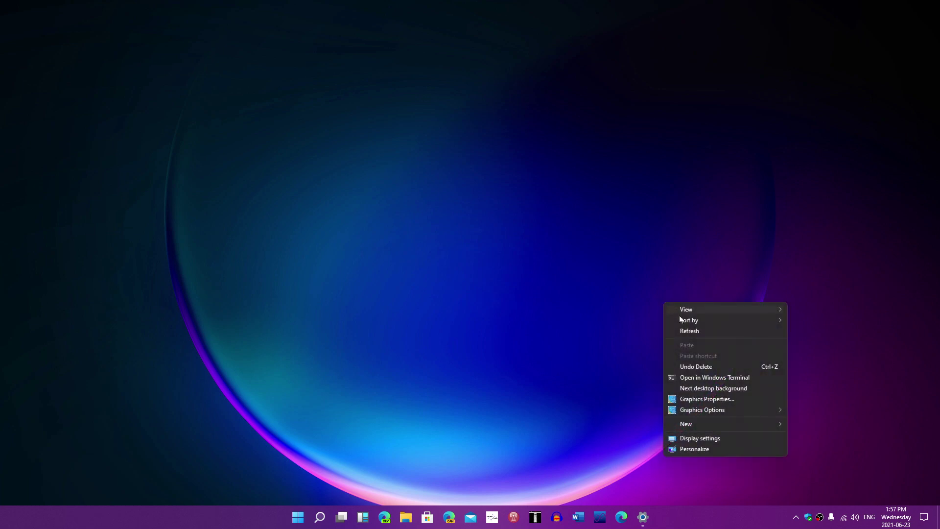
pyautogui.click(699, 388)
pyautogui.rightClick(610, 295)
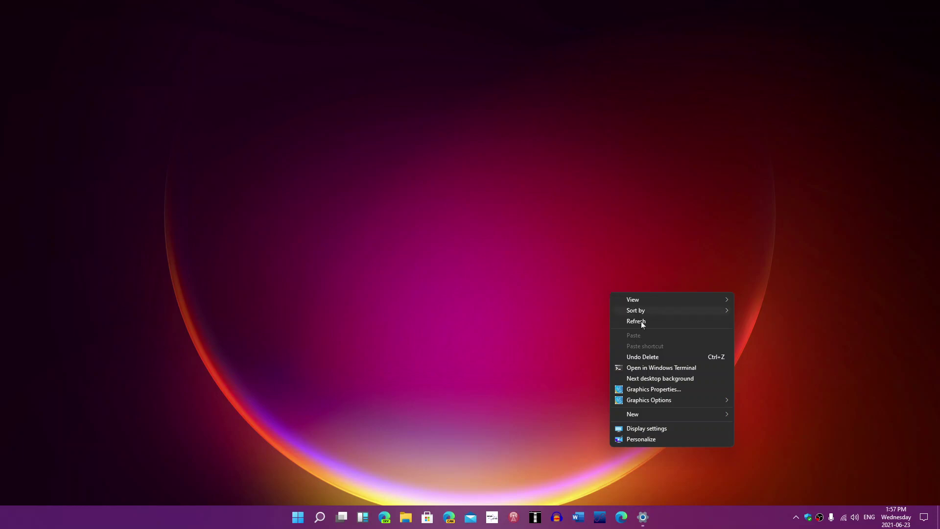
pyautogui.click(663, 378)
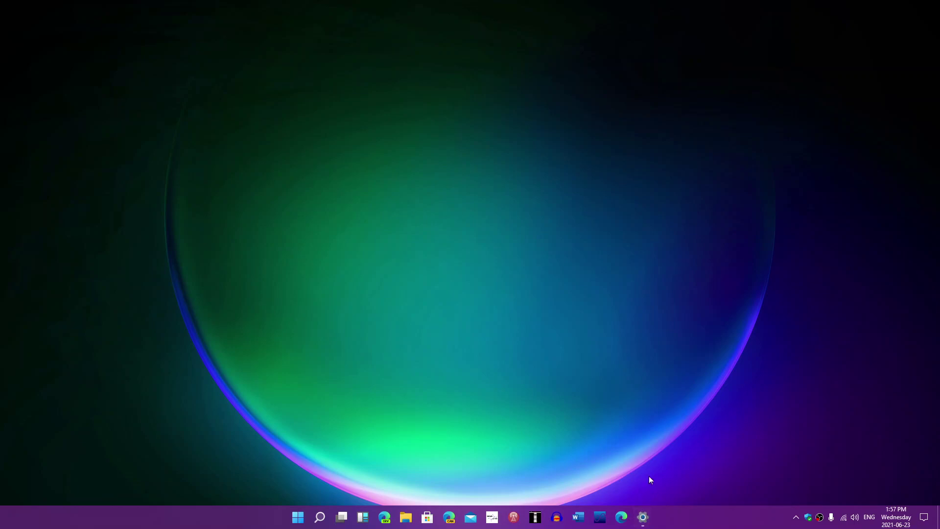
pyautogui.click(643, 517)
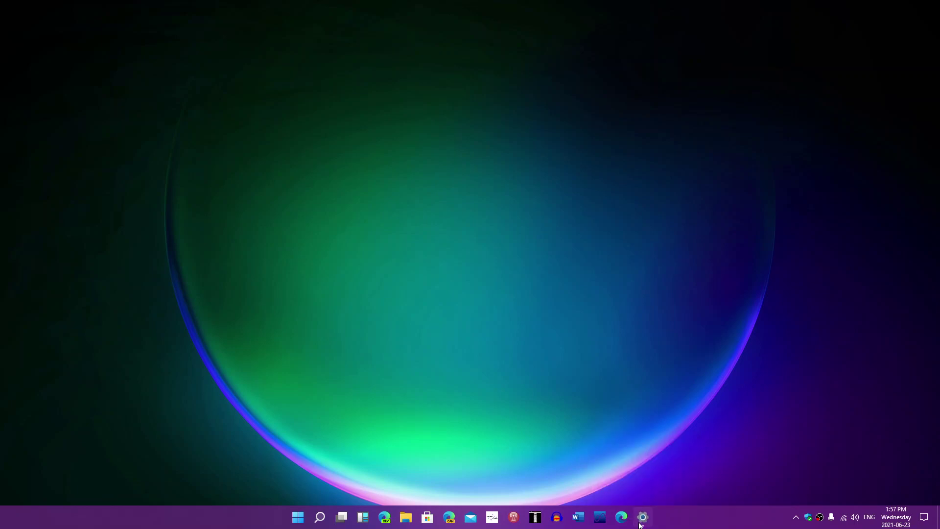